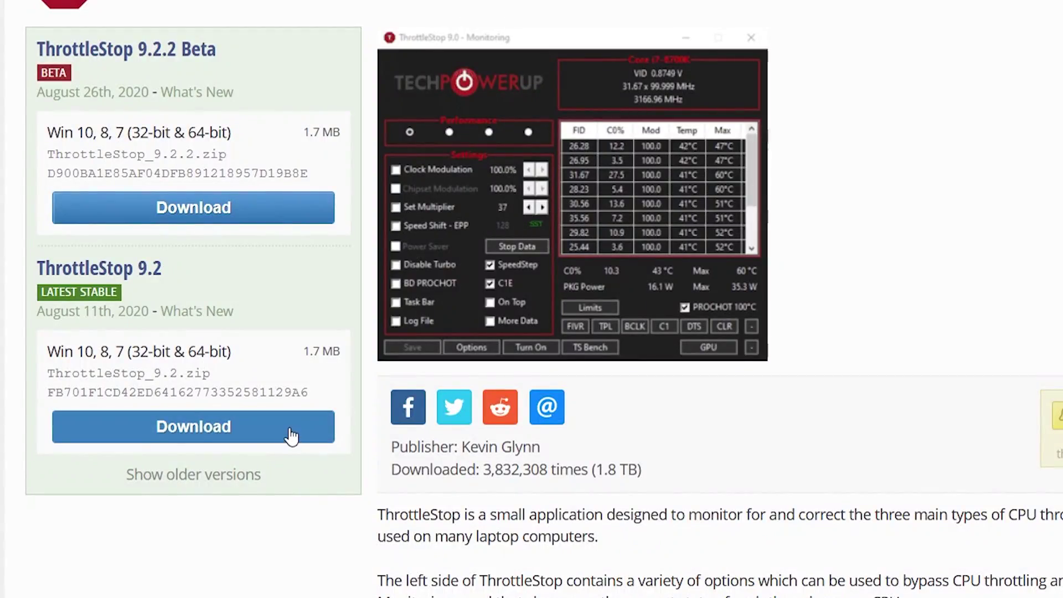
Step: Download ThrottleStop 9.2, GPU Tweak II for Windows 10 64-bit, and the MSIAfterburnerSetup.zip installer
click(291, 433)
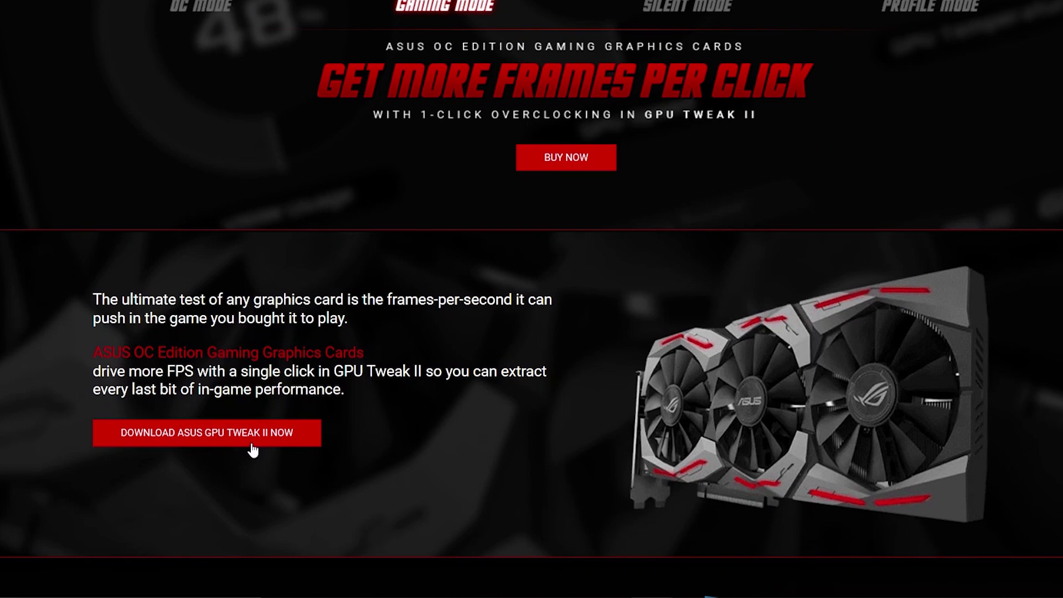
click(255, 436)
scroll(429, 311, down, 3)
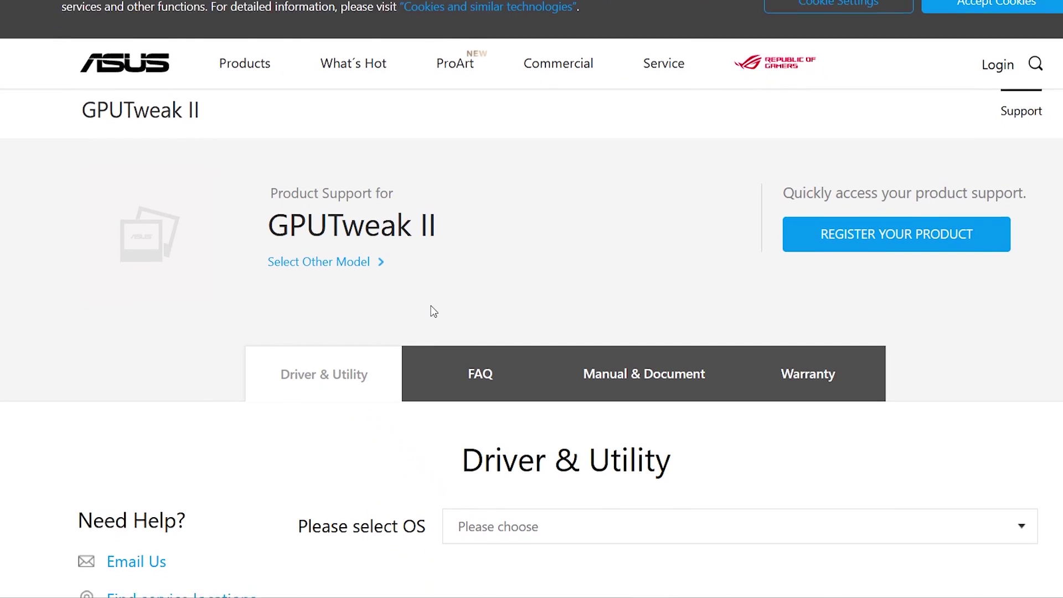
click(493, 372)
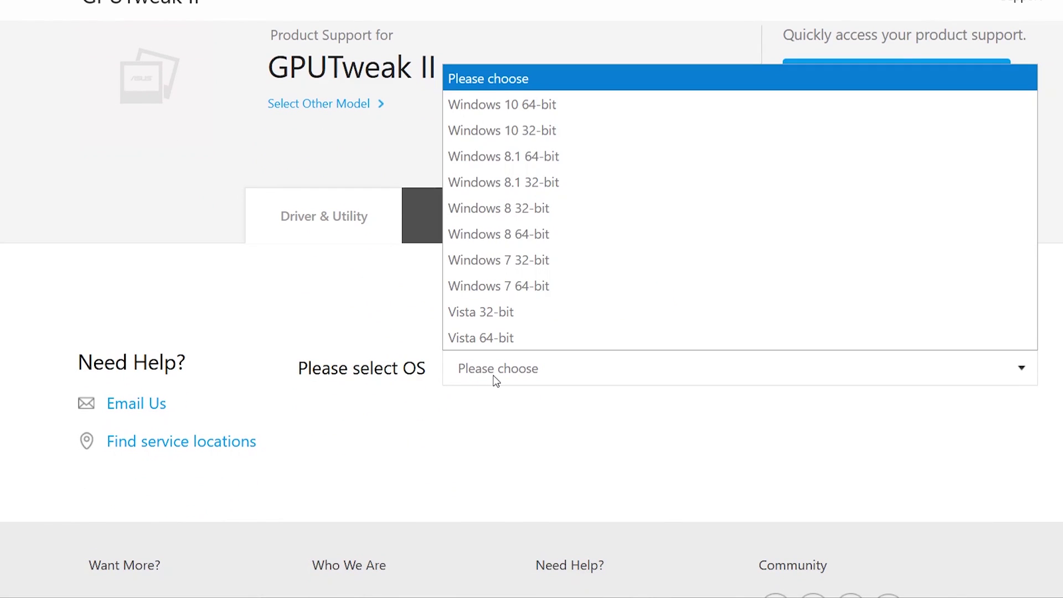
click(597, 106)
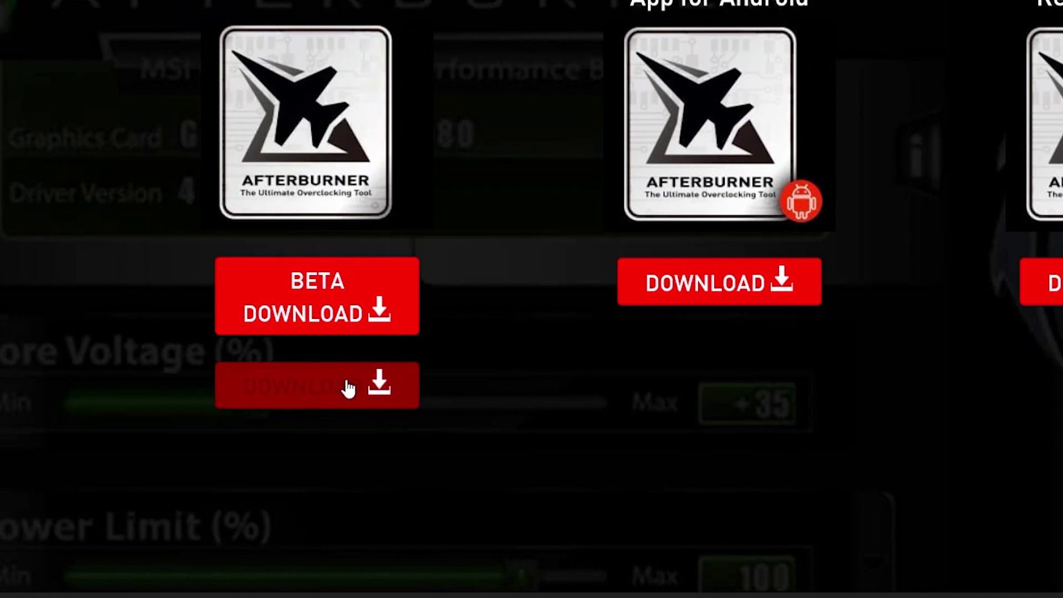
click(360, 385)
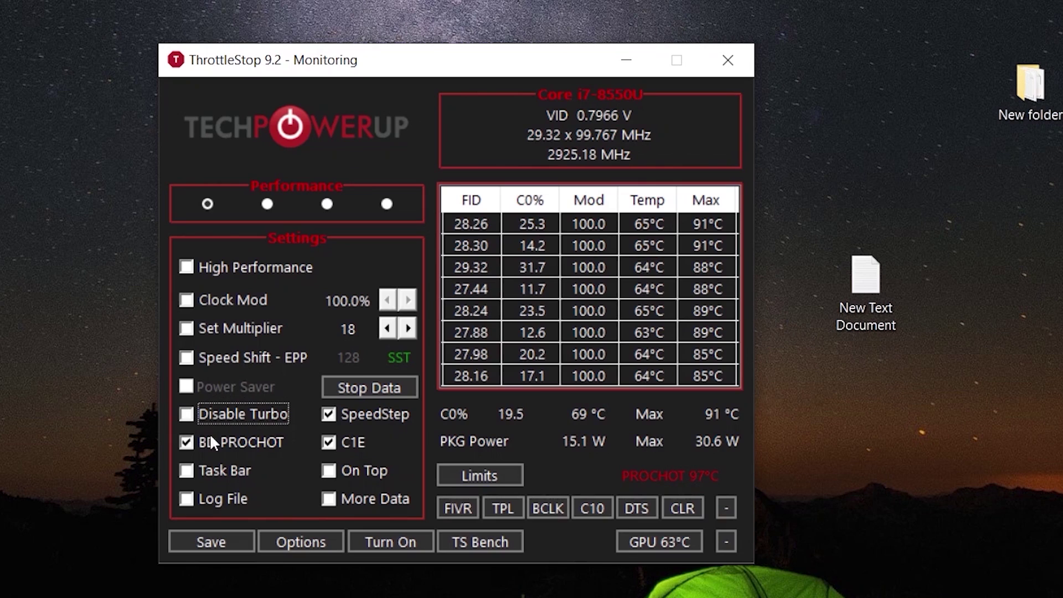
Step: Disable turbo in ThrottleStop and check the FIVR offsets: -132.8 mV core/cache, -100.6 mV Intel GPU
click(188, 416)
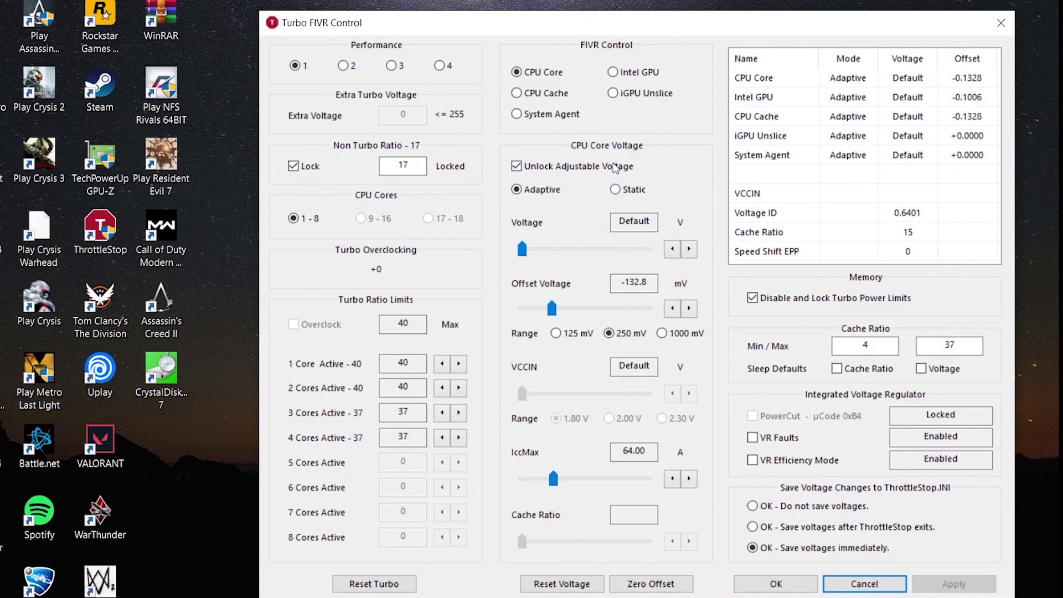
click(556, 94)
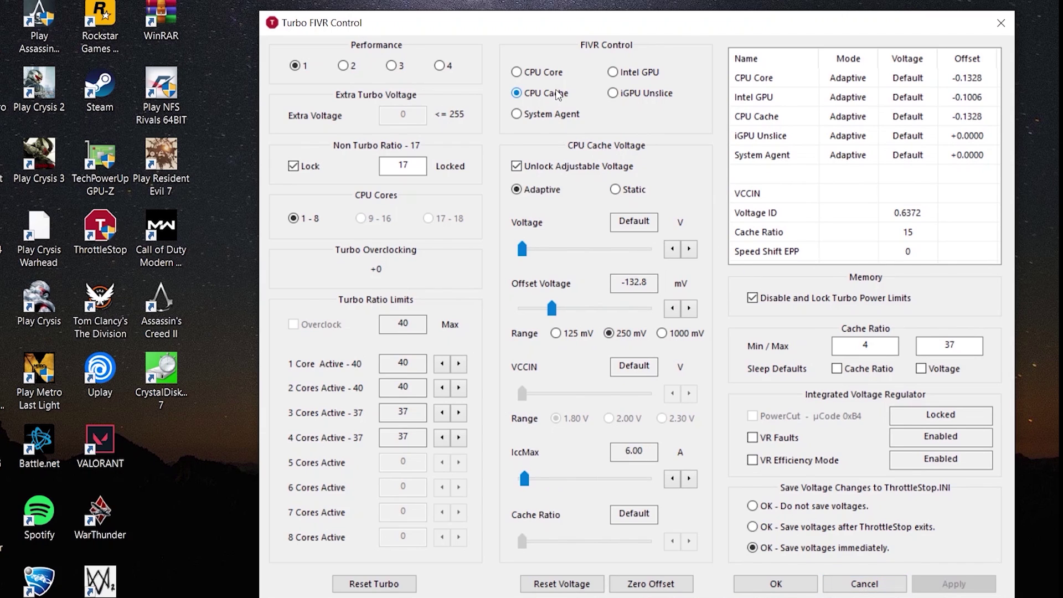
click(626, 75)
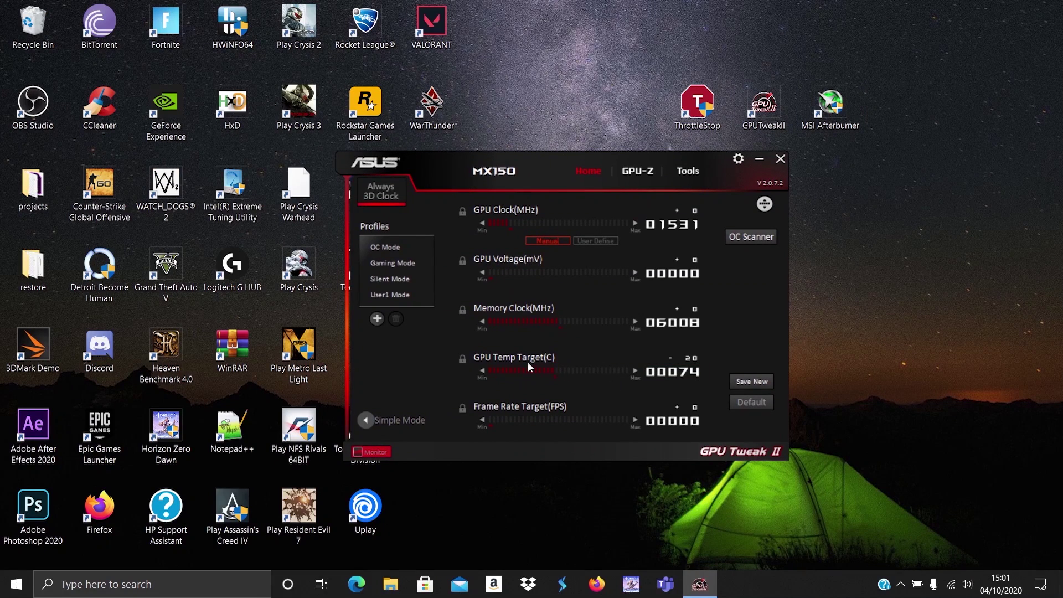
Step: Set the GPU Tweak II temperature target to about 90 °C, apply it, and minimize the window
mouse_move(553, 367)
drag(555, 368, 707, 365)
click(761, 382)
drag(616, 371, 613, 370)
click(754, 381)
click(759, 160)
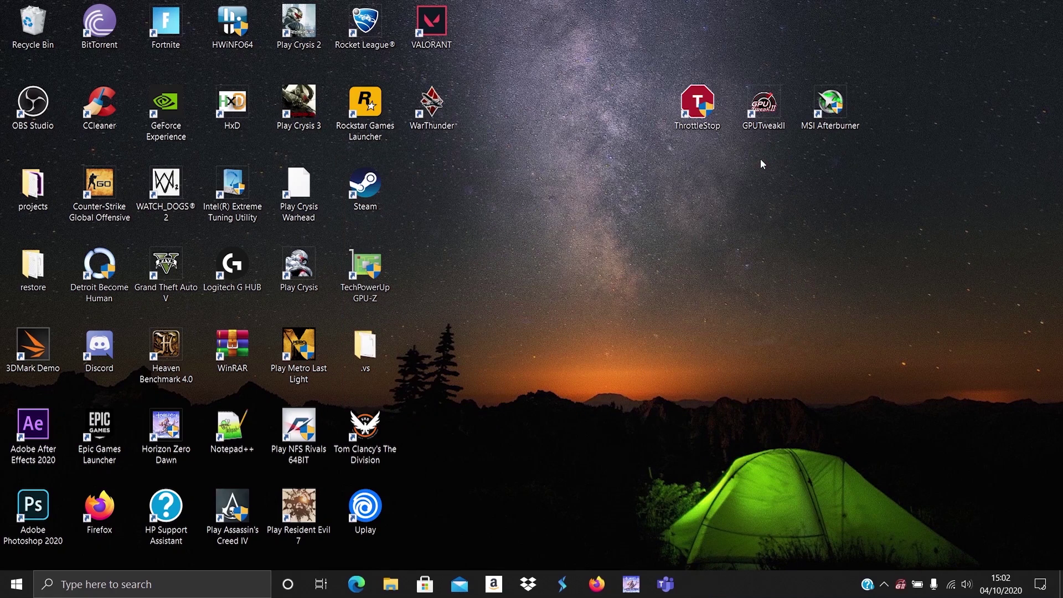
Step: Launch MSI Afterburner and try applying +100 core voltage on the MX150, which stays at +0
click(819, 119)
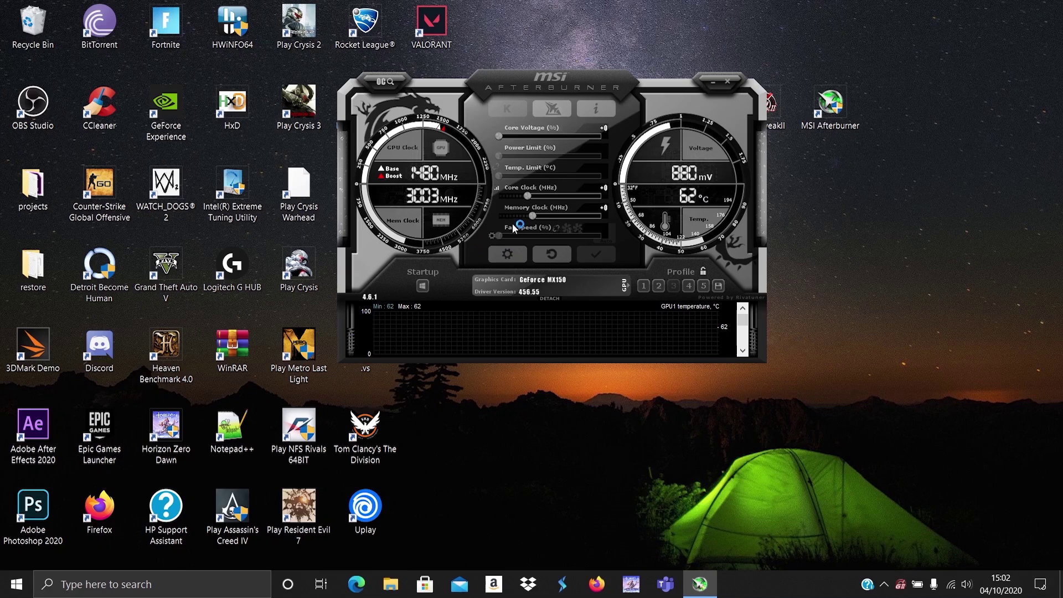
click(500, 134)
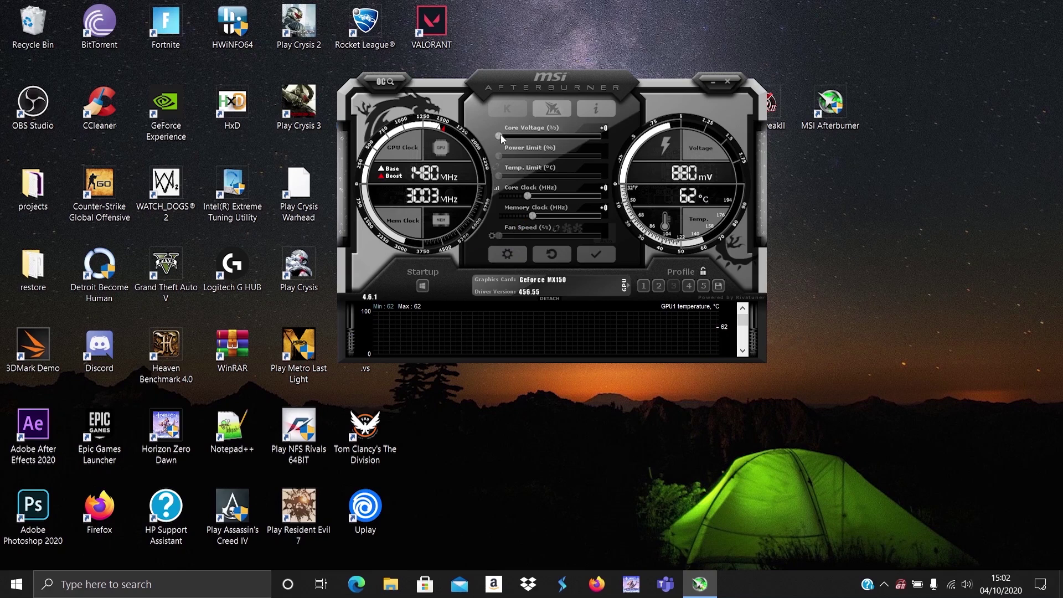
drag(500, 134, 673, 135)
click(584, 257)
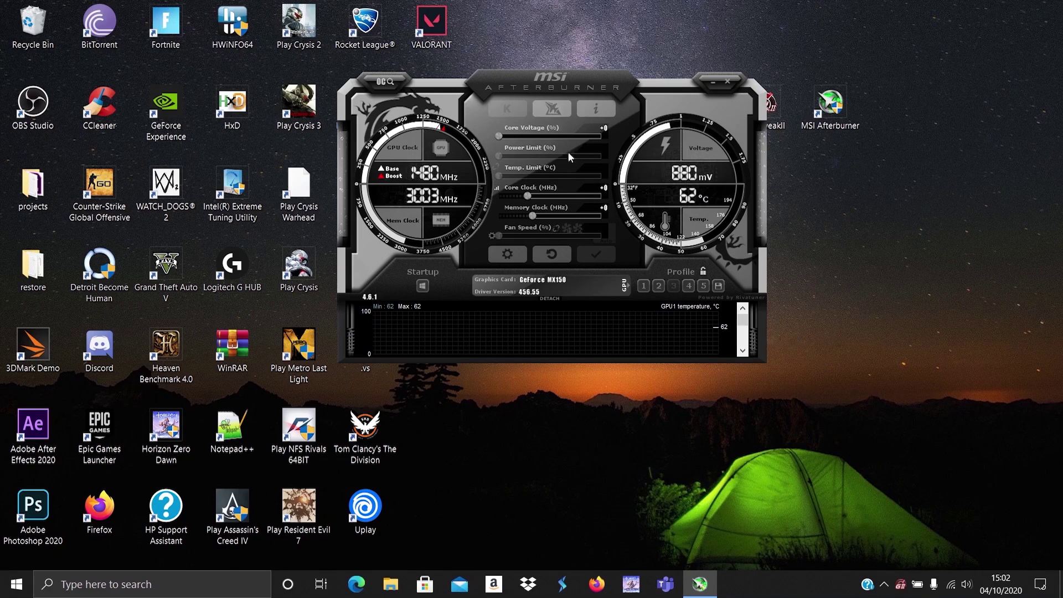
Step: Run the OC Scanner beside Afterburner until it reports a 0 MHz average overclock and exports the curve
click(383, 82)
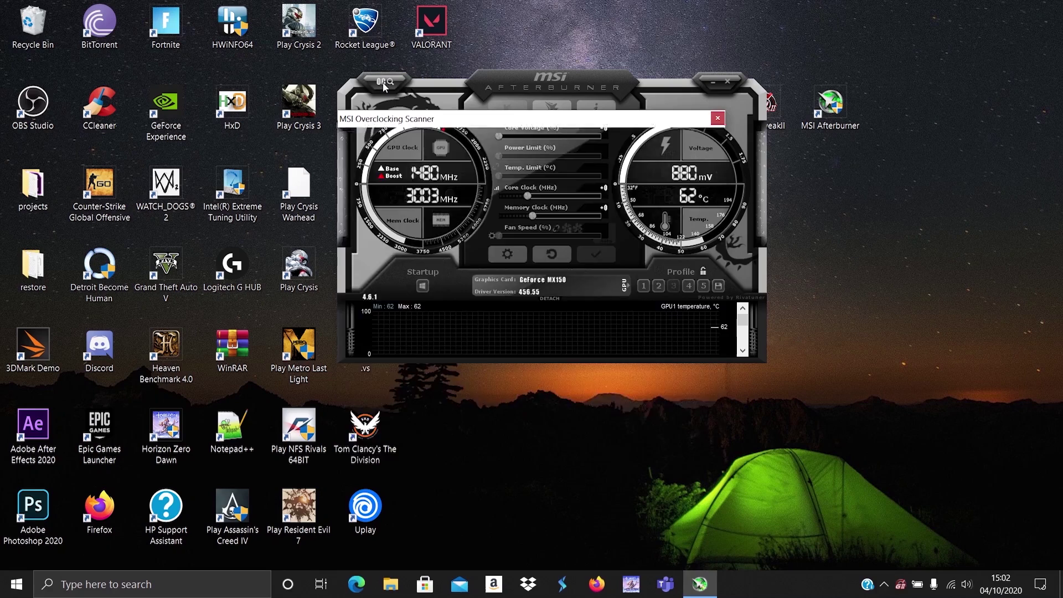
drag(503, 120, 254, 119)
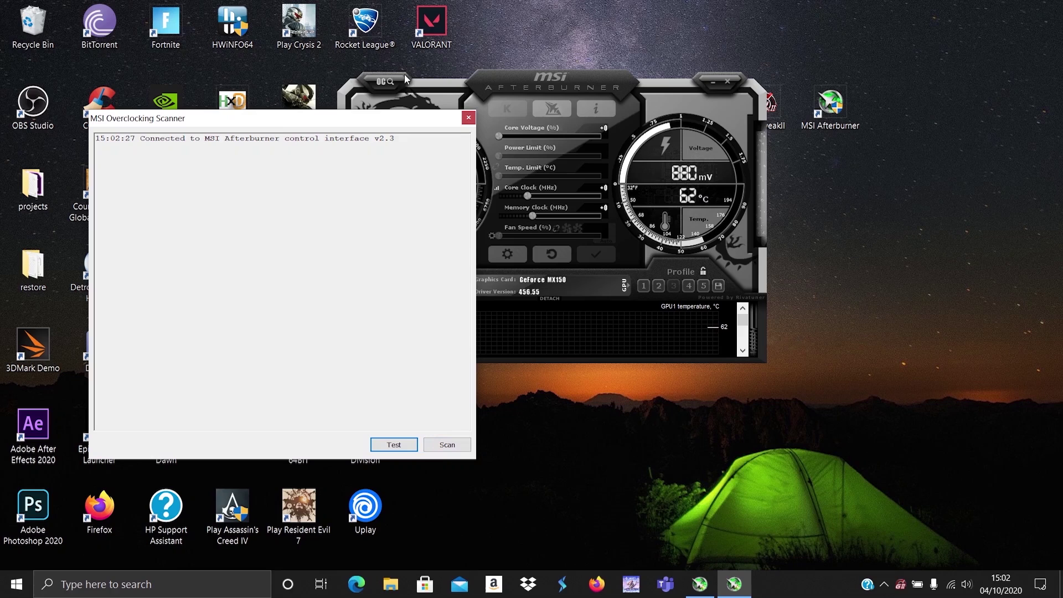
click(458, 446)
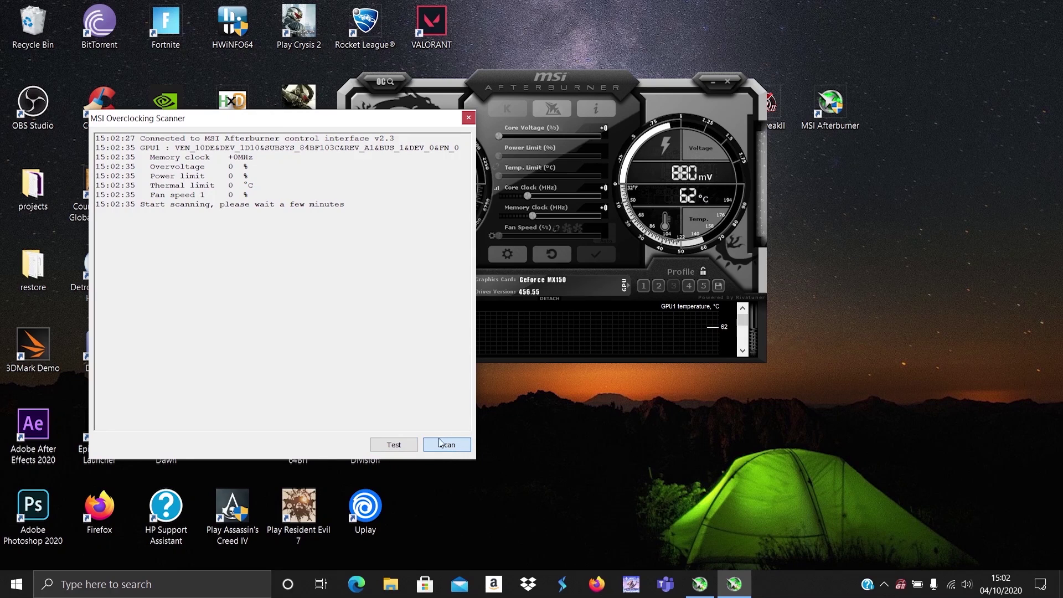
drag(379, 120, 388, 108)
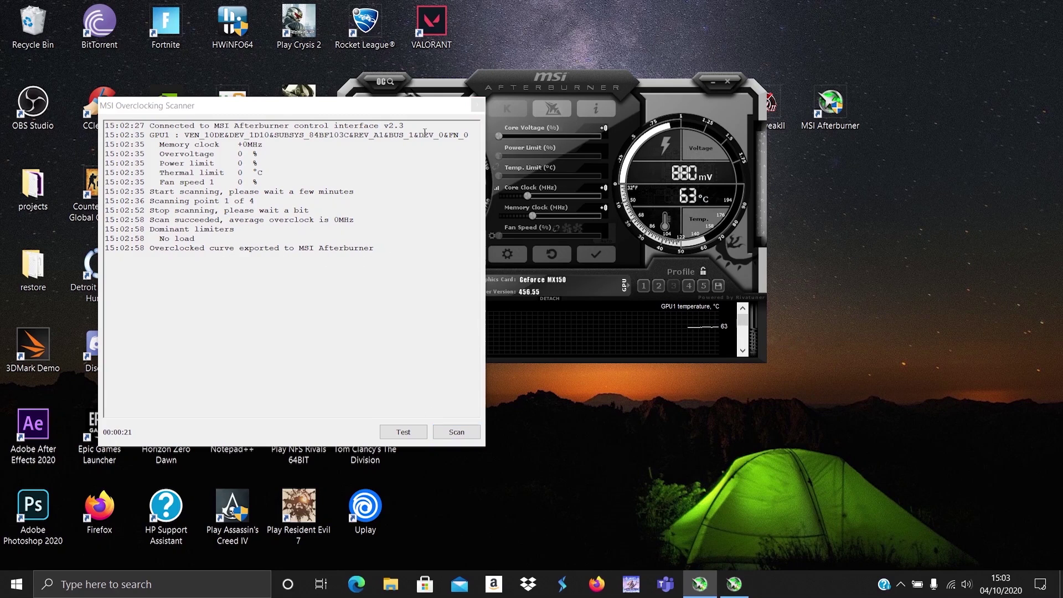
drag(406, 115, 335, 99)
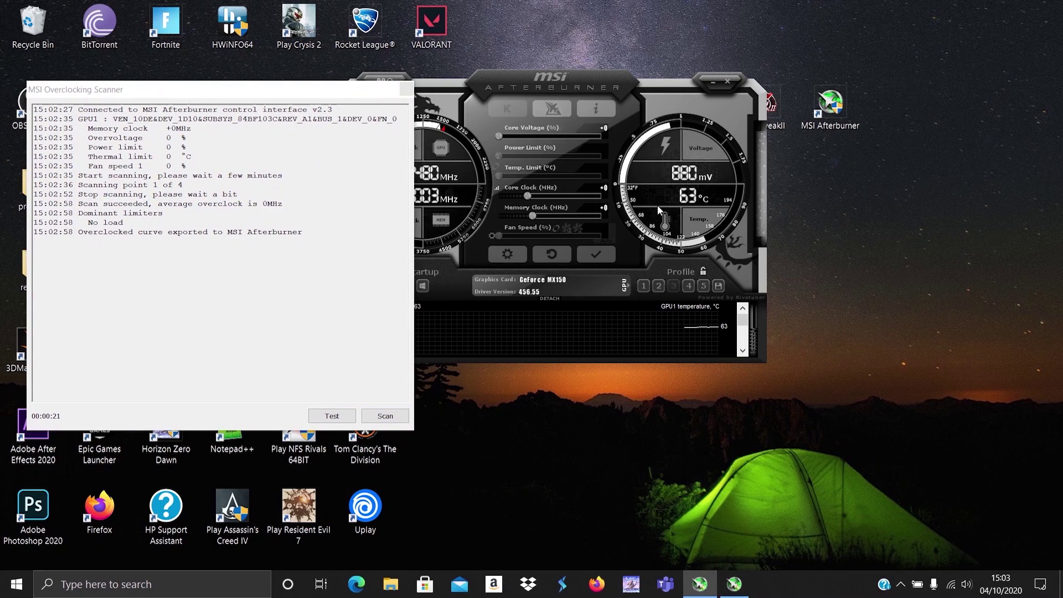
key(ctrl+f)
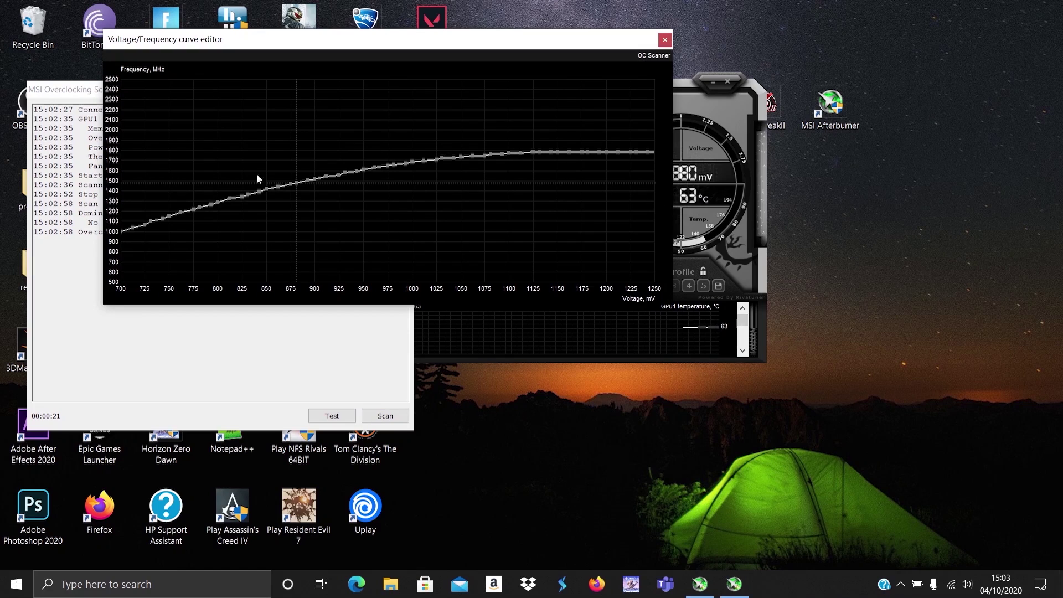
drag(542, 54, 887, 134)
click(556, 81)
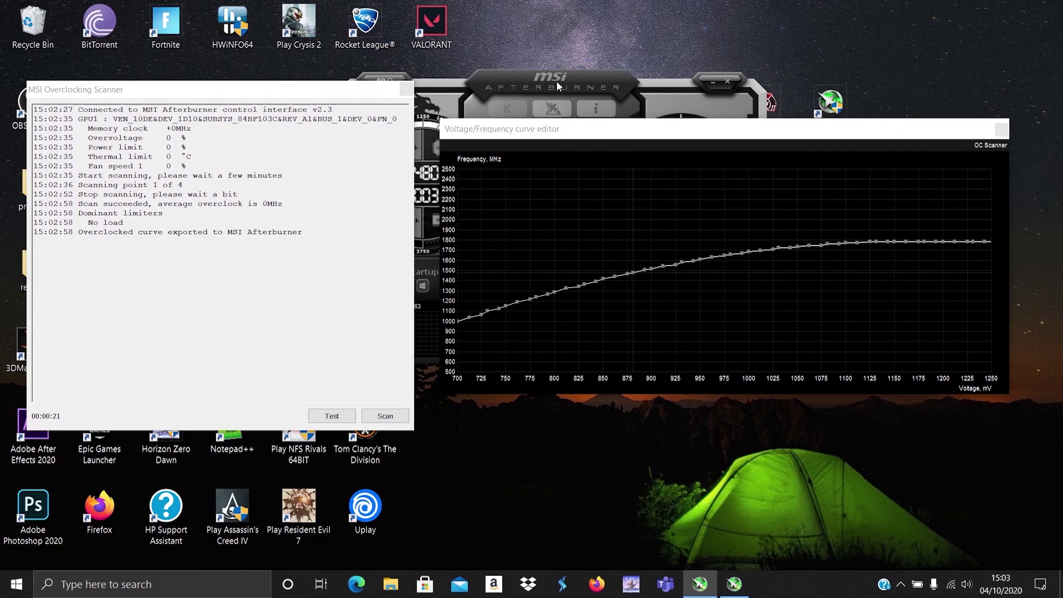
Step: Close the curve editor and stability-test the scanned curve at 50% confidence, then stop the test
click(1000, 130)
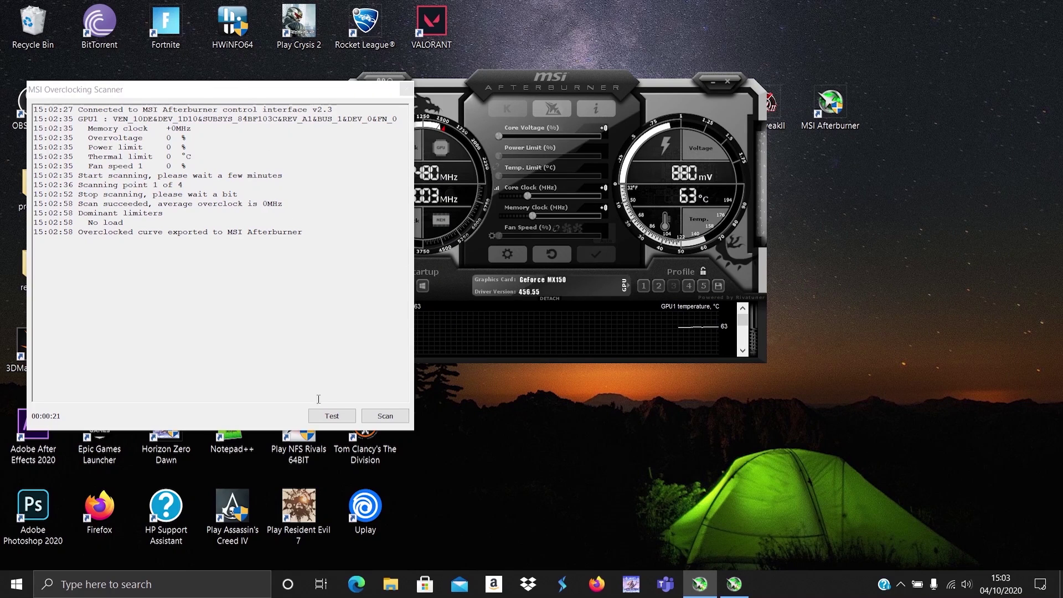
click(326, 416)
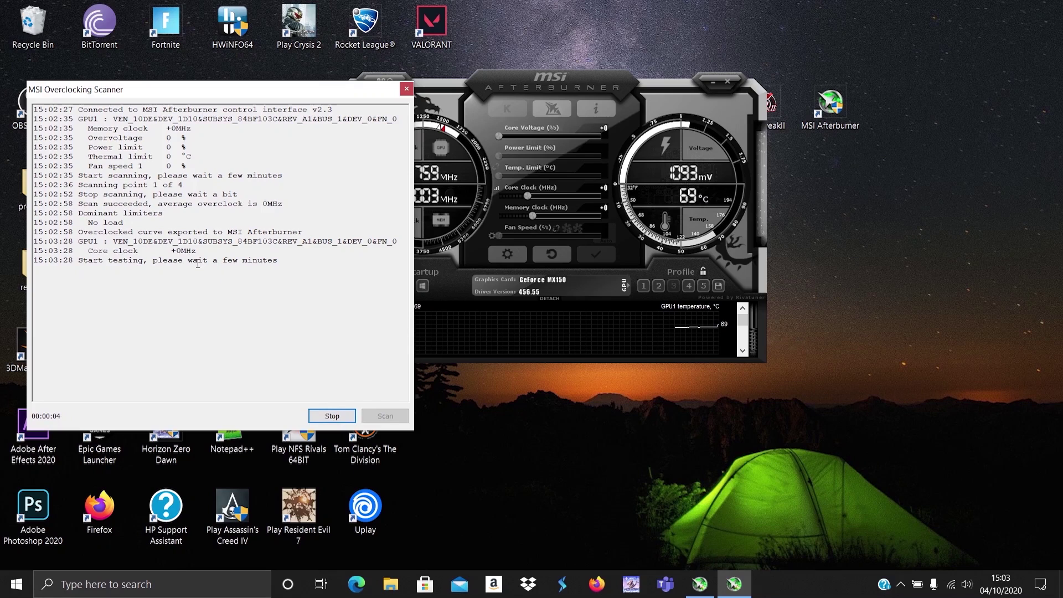
click(336, 416)
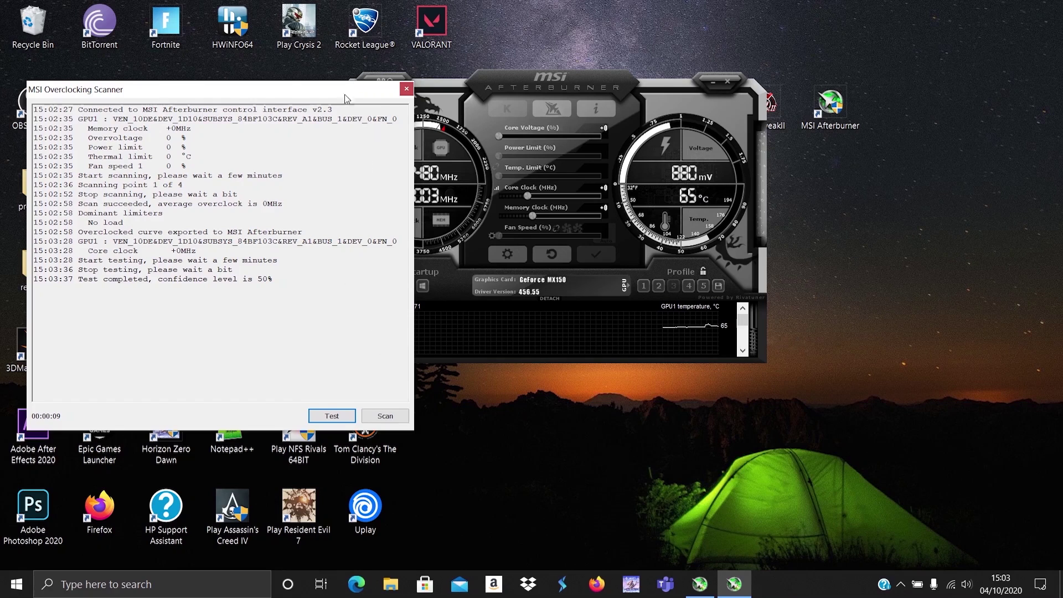
Step: Close the OC Scanner, reposition the Afterburner window, and start saving the settings to a profile
click(619, 90)
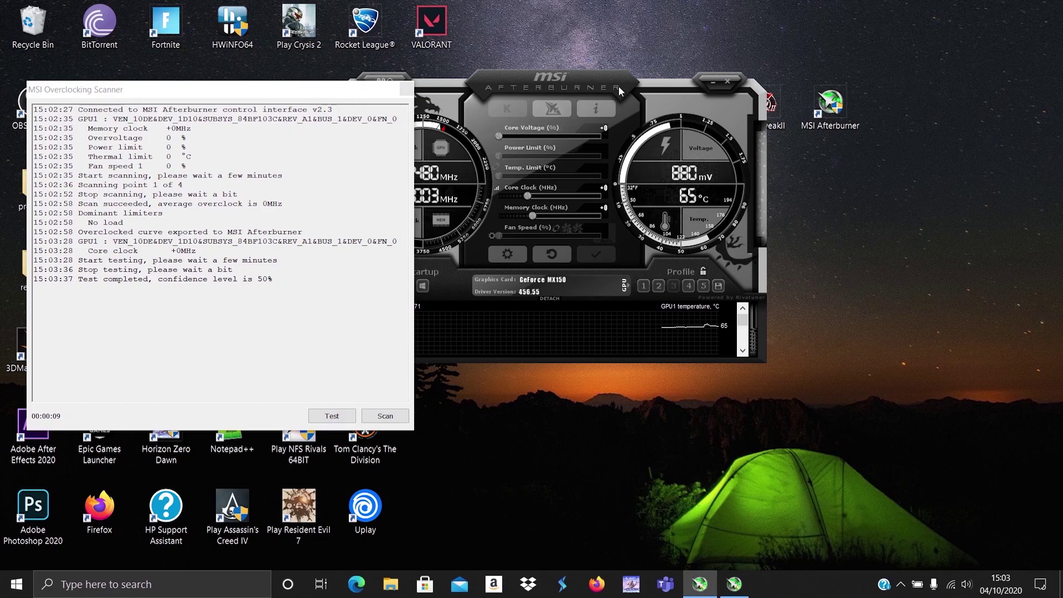
click(407, 89)
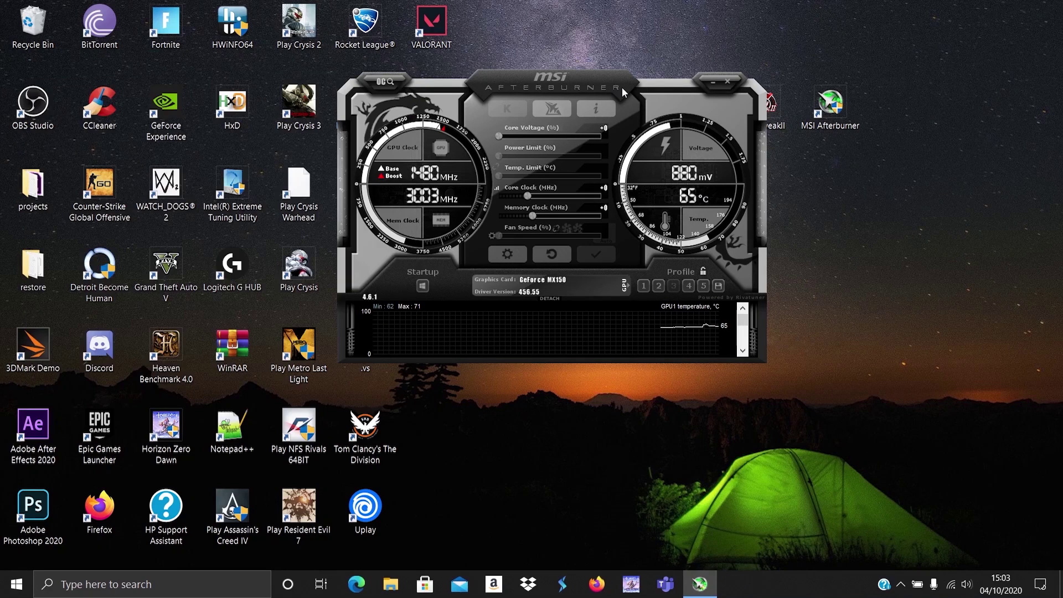
drag(622, 88, 521, 72)
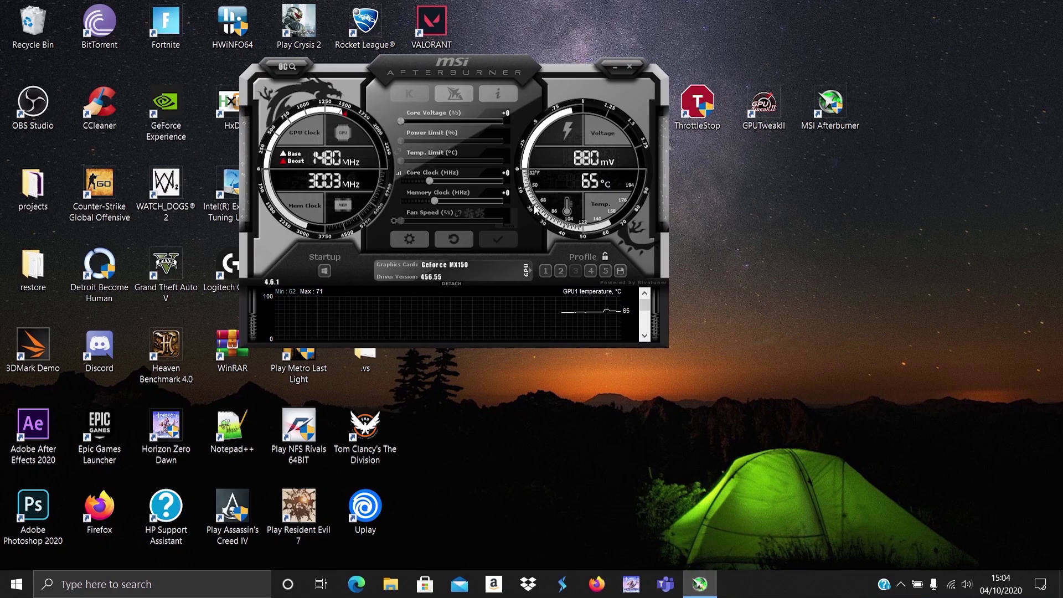
click(621, 271)
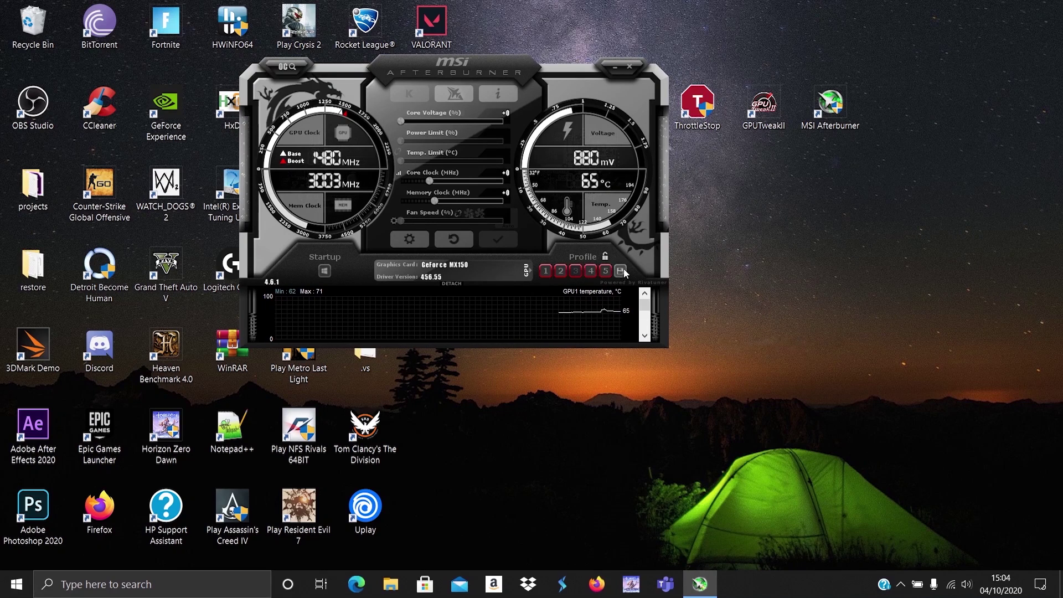
Step: Save the tuned overclock settings into Afterburner profile slot 3
click(575, 271)
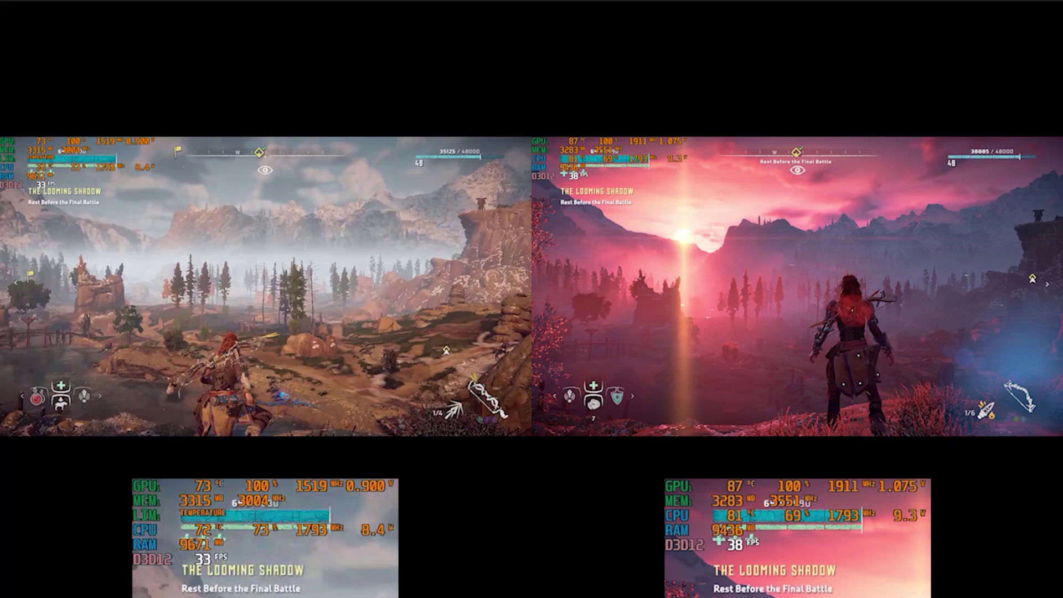